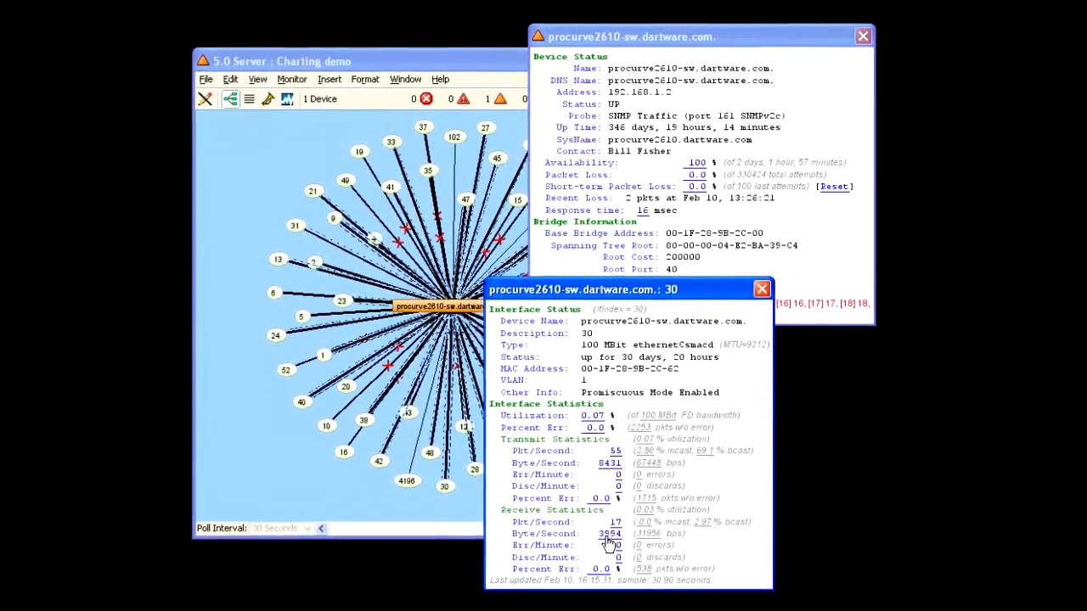
- Create a chart of interface 30's received bytes per second and add its transmitted bytes per second to the same chart
left_click(608, 540)
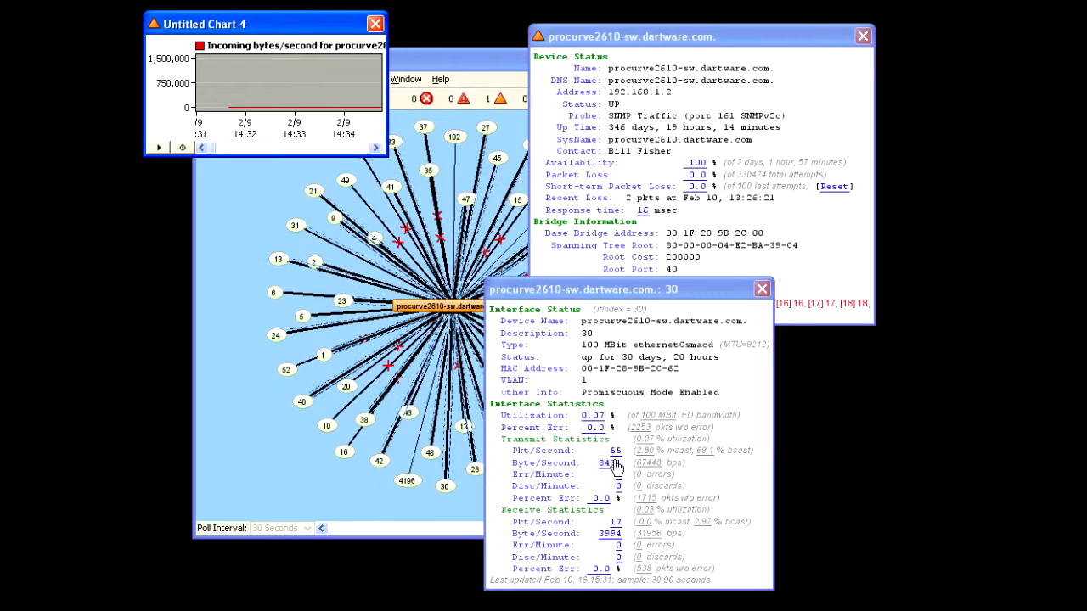
left_click_drag(616, 466, 538, 381)
left_click_drag(385, 163, 303, 74)
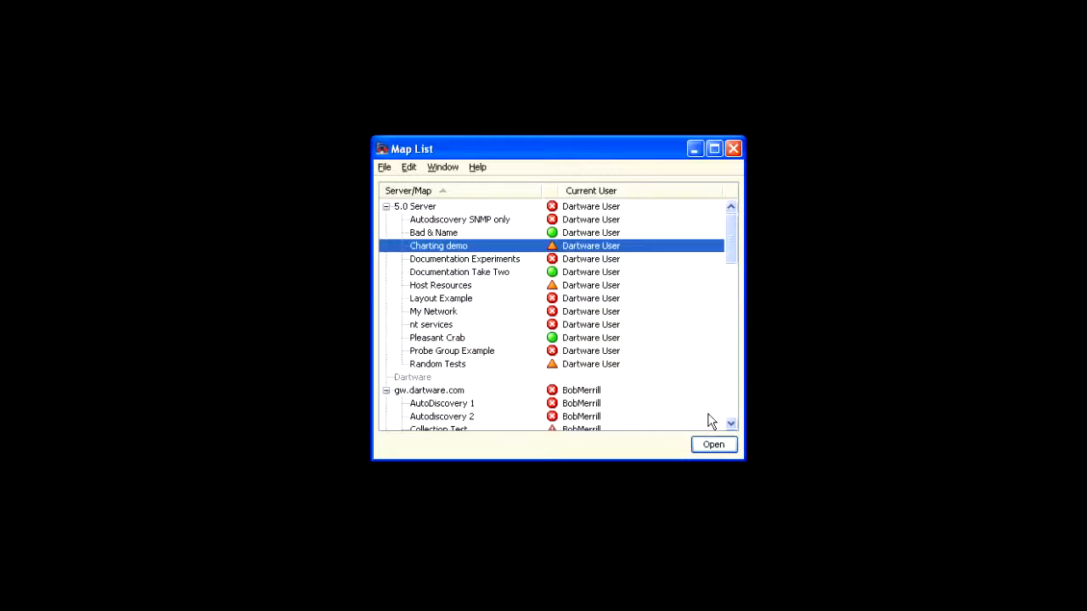
- Open SNMP Devices.1.map from the gw.dartware.com server with its Cisco Switch chart
scroll(757, 310, "down", 8)
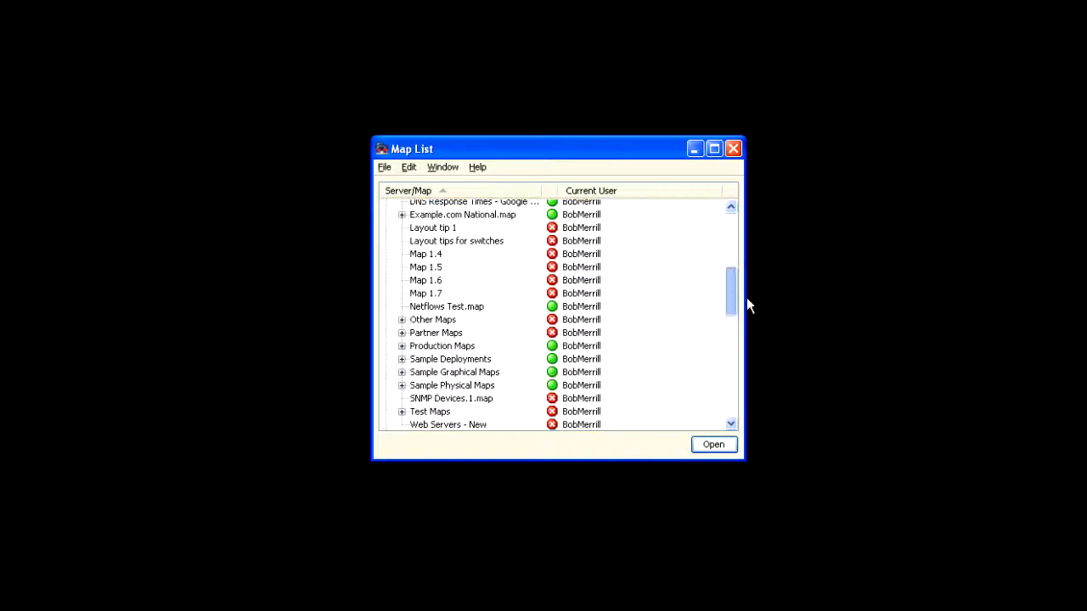
double_click(477, 355)
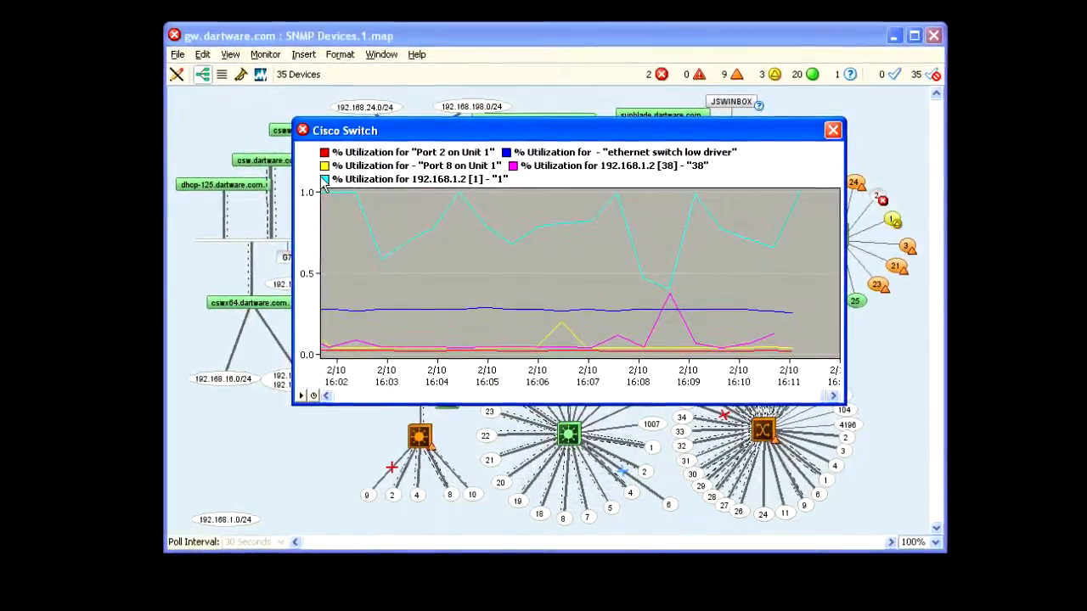
- Hide the "Port 8 on Unit 1" and 192.168.1.2 [1] traces in the Cisco Switch chart and show them again
left_click(322, 176)
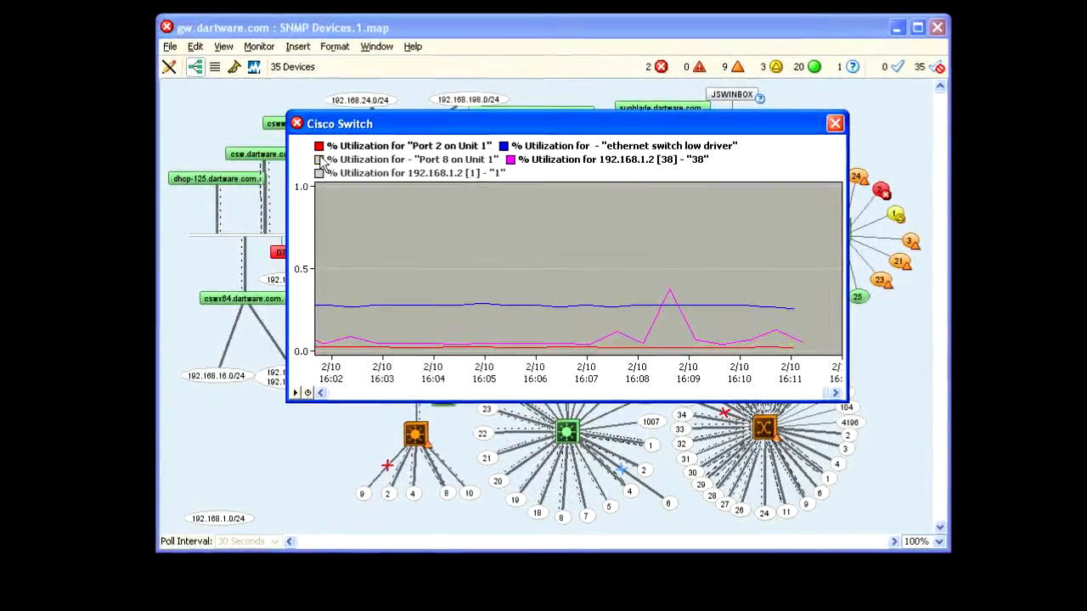
left_click(322, 163)
left_click(315, 142)
left_click(307, 133)
left_click(307, 147)
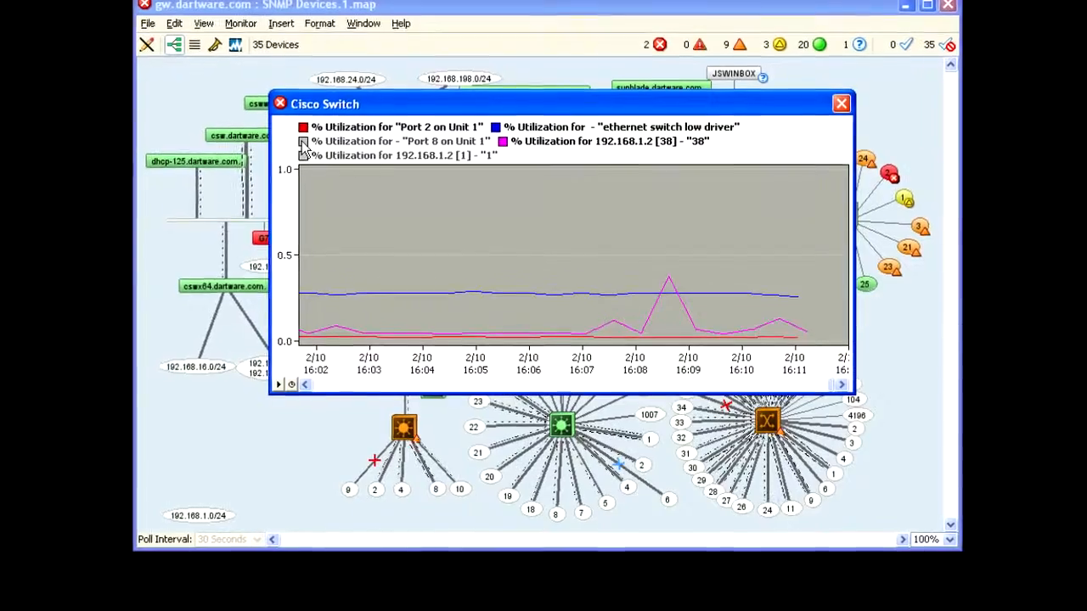
left_click(299, 150)
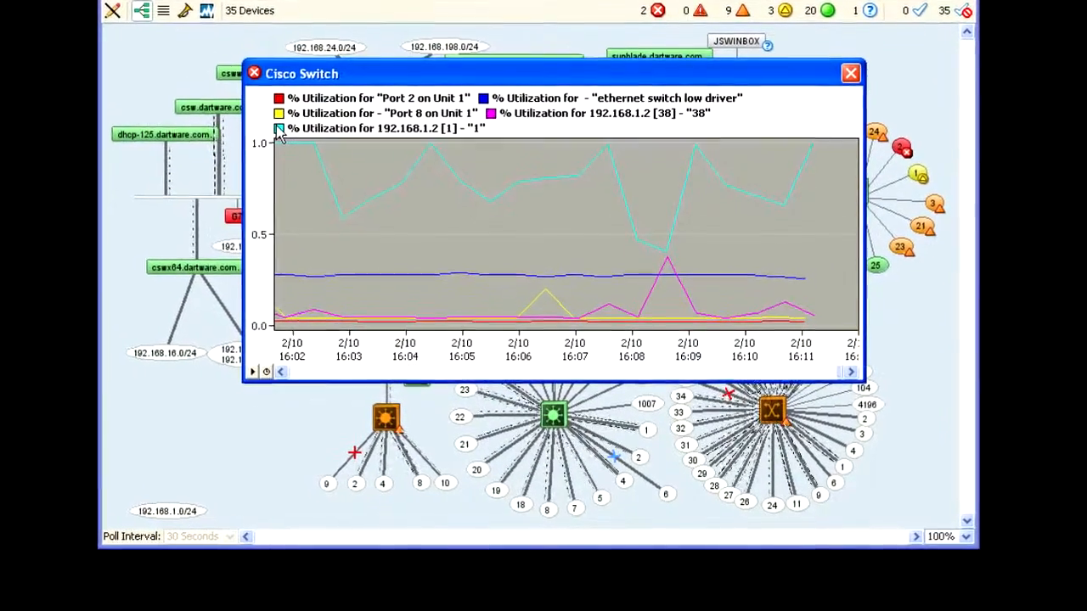
- Change the Cisco Switch chart's time scale to 10-minute intervals and turn on Edit Chart mode
left_click(259, 367)
left_click(259, 409)
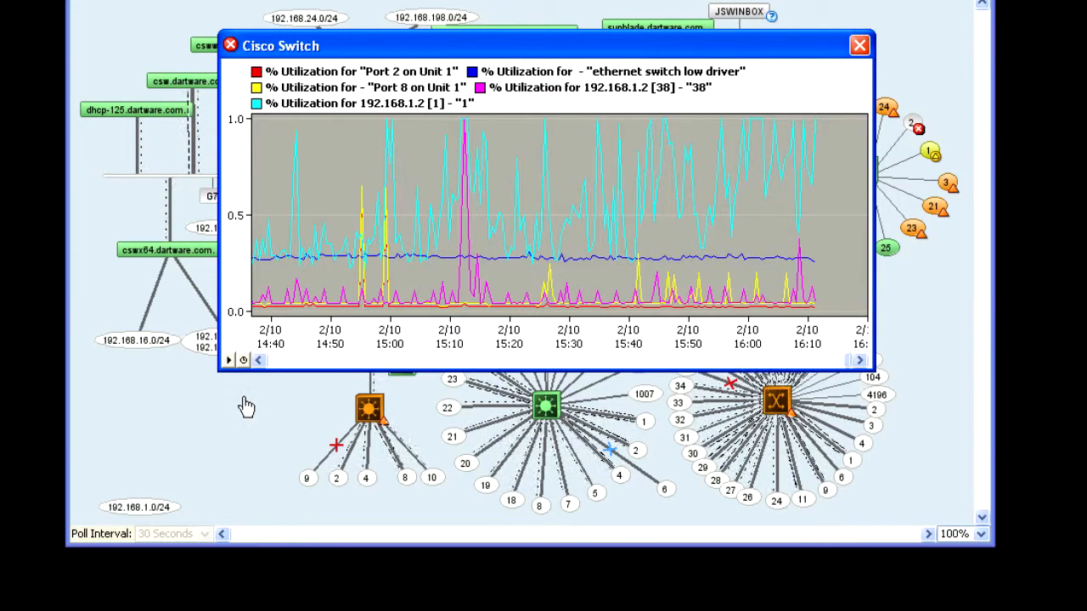
left_click(229, 363)
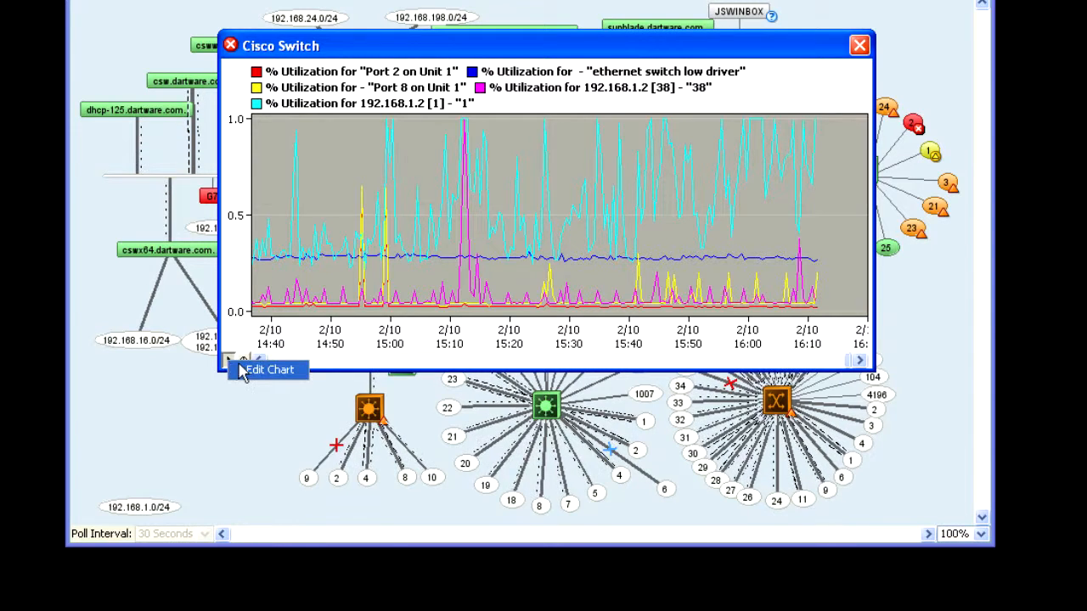
left_click(248, 371)
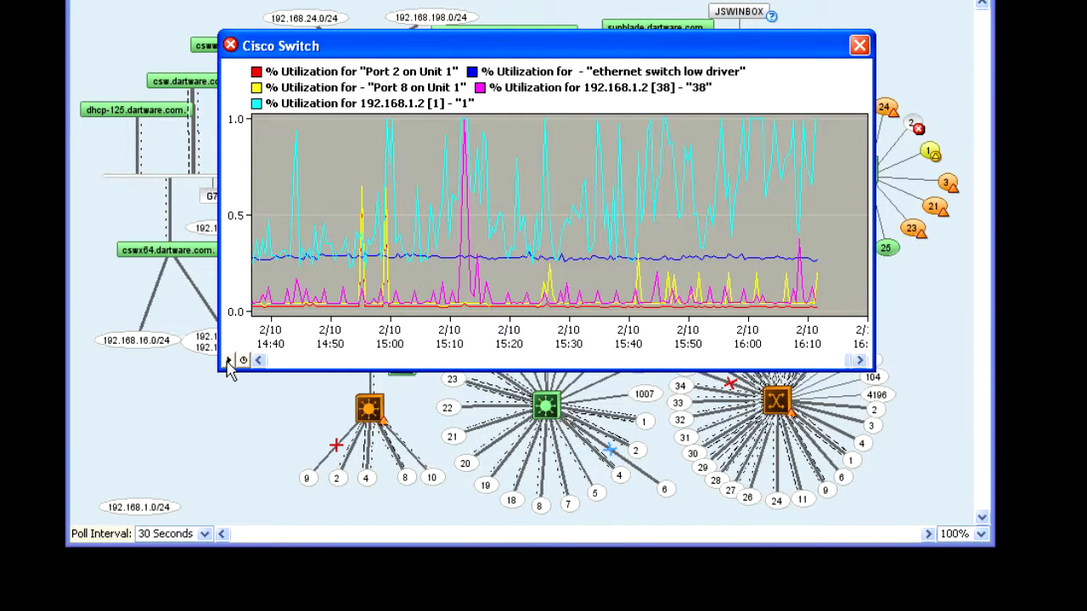
- In the chart options, label the vertical axis "Percent", enable Auto-adjust for the upper bounds, and apply a logarithmic scale
left_click(227, 362)
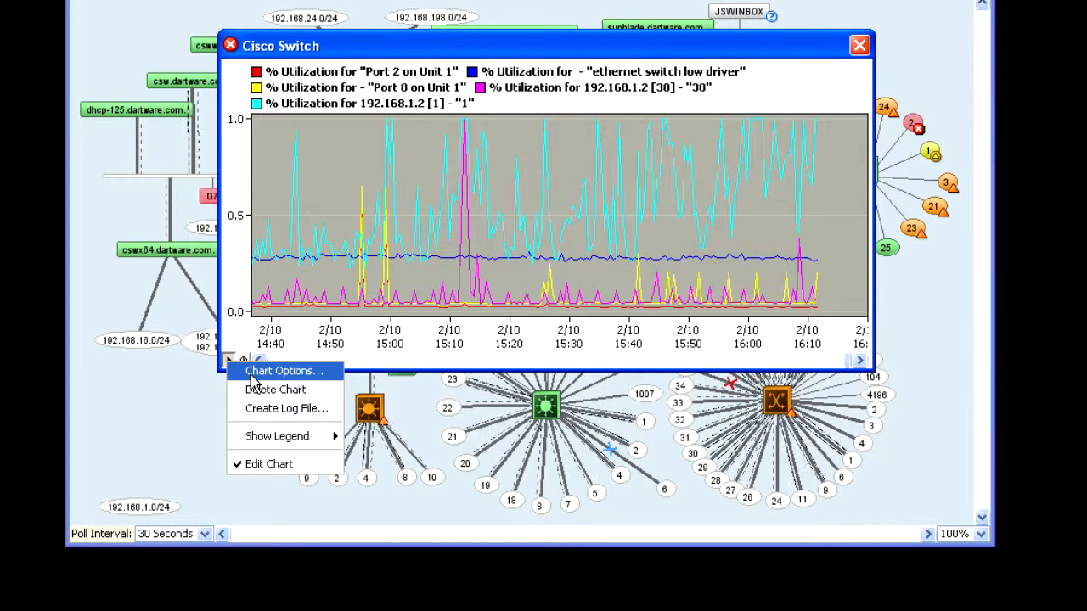
left_click(252, 378)
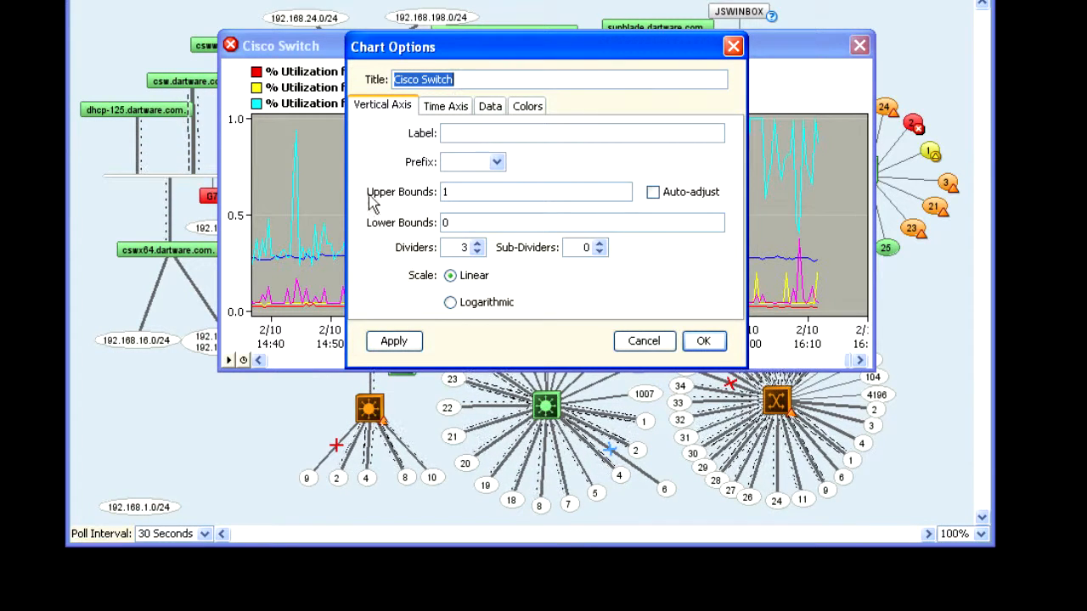
left_click(456, 134)
type("Percent")
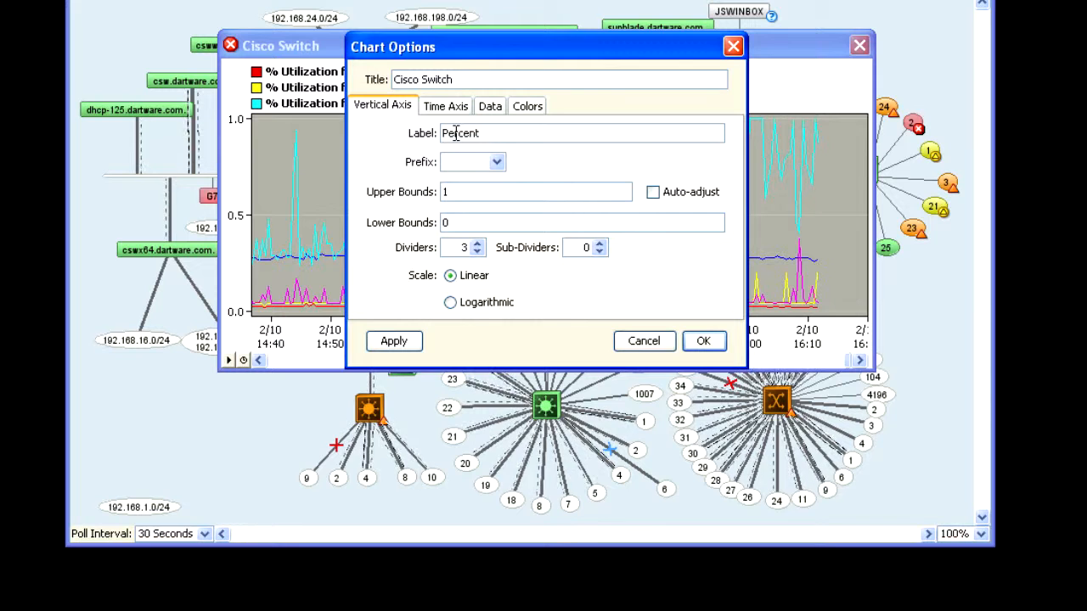
left_click(653, 194)
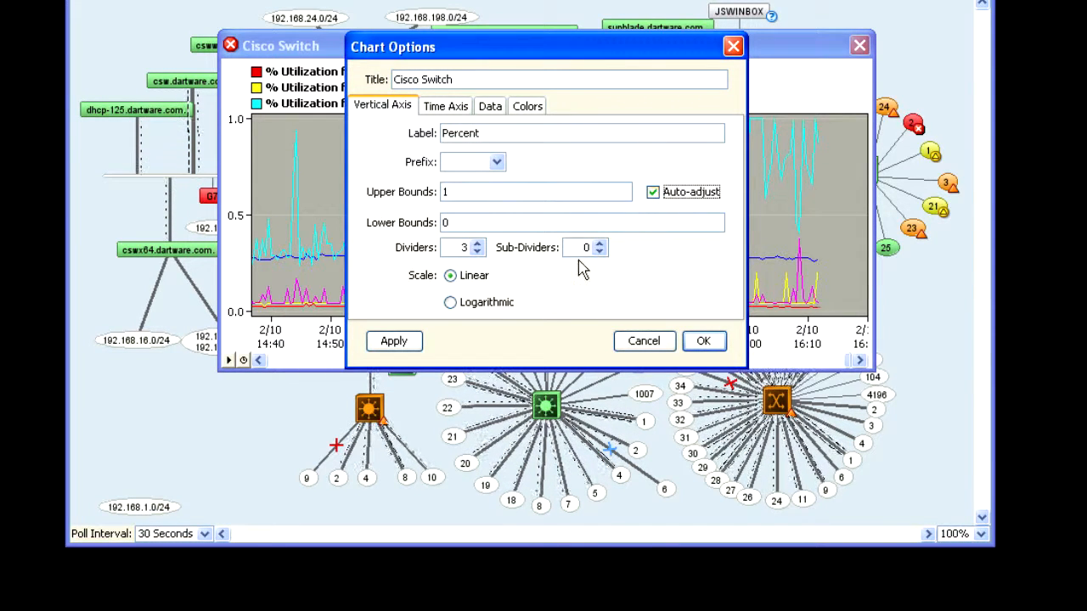
left_click(451, 306)
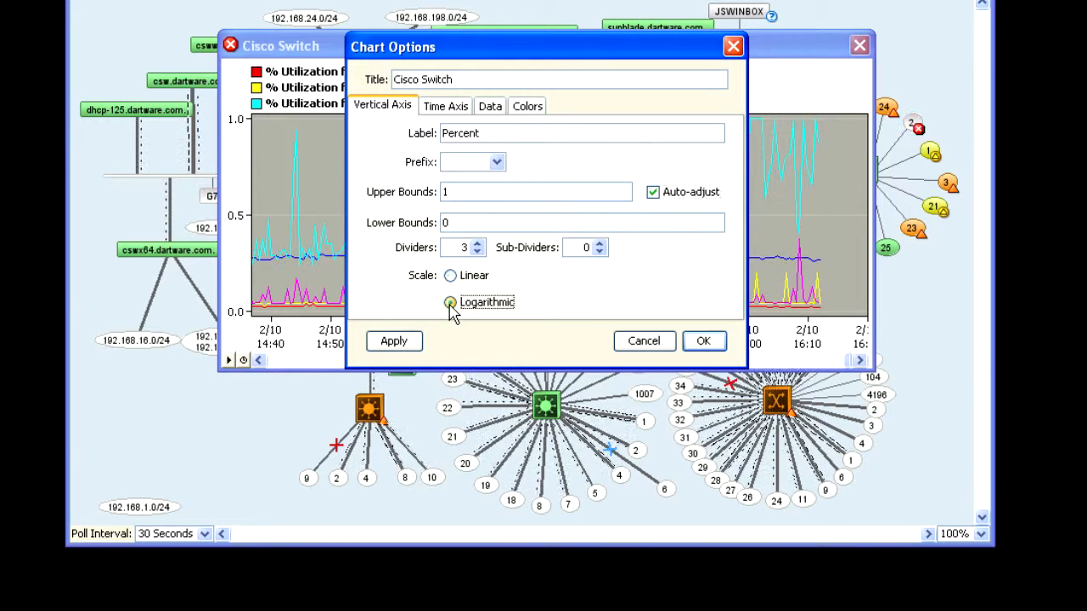
left_click(394, 341)
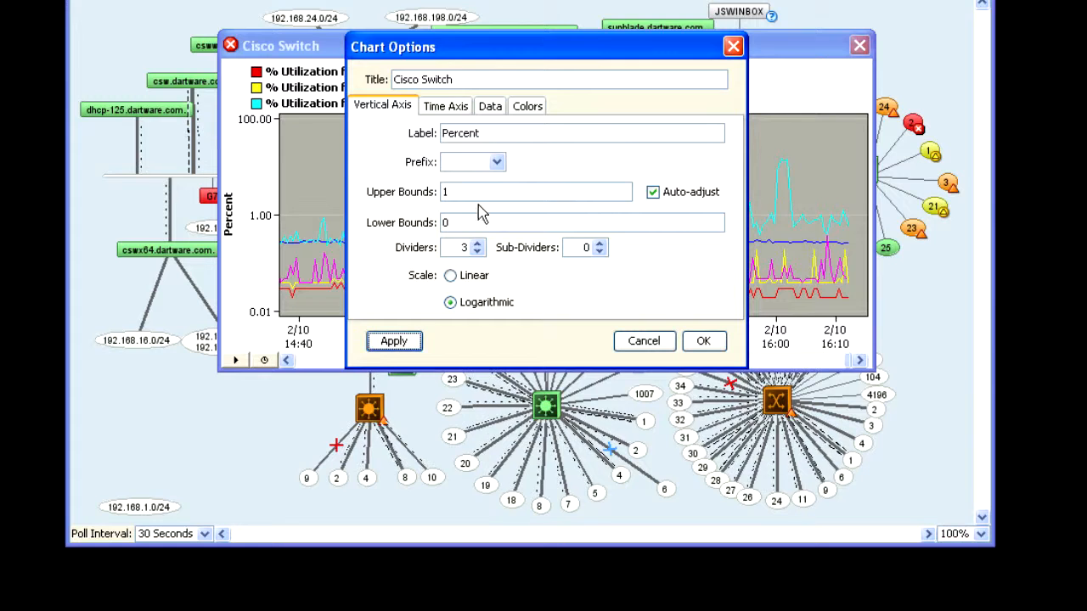
- Turn off Show Date for the chart's time axis and apply the change
left_click(458, 110)
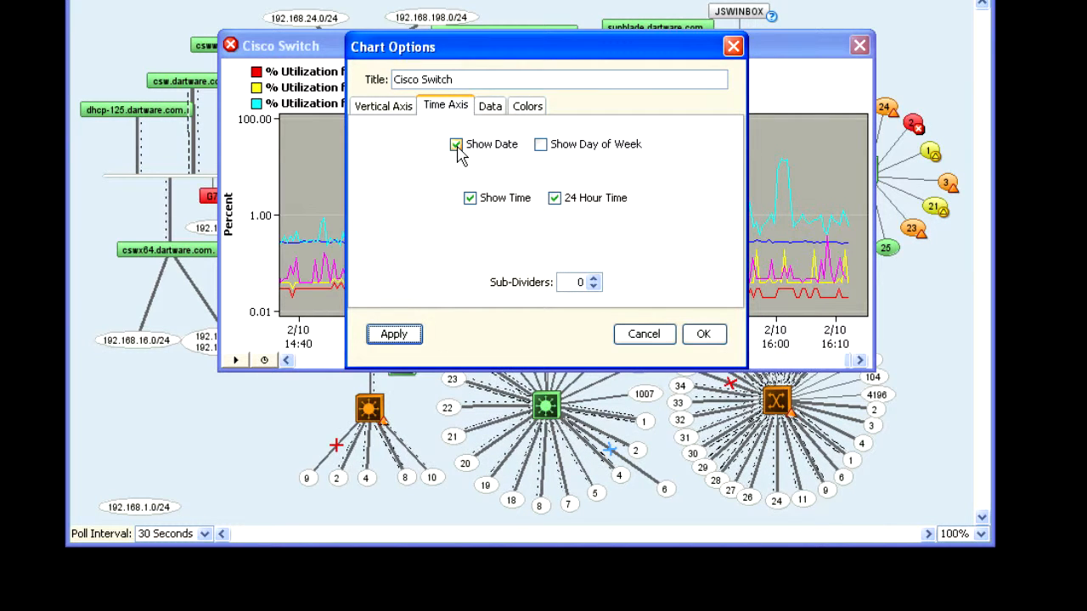
left_click(456, 145)
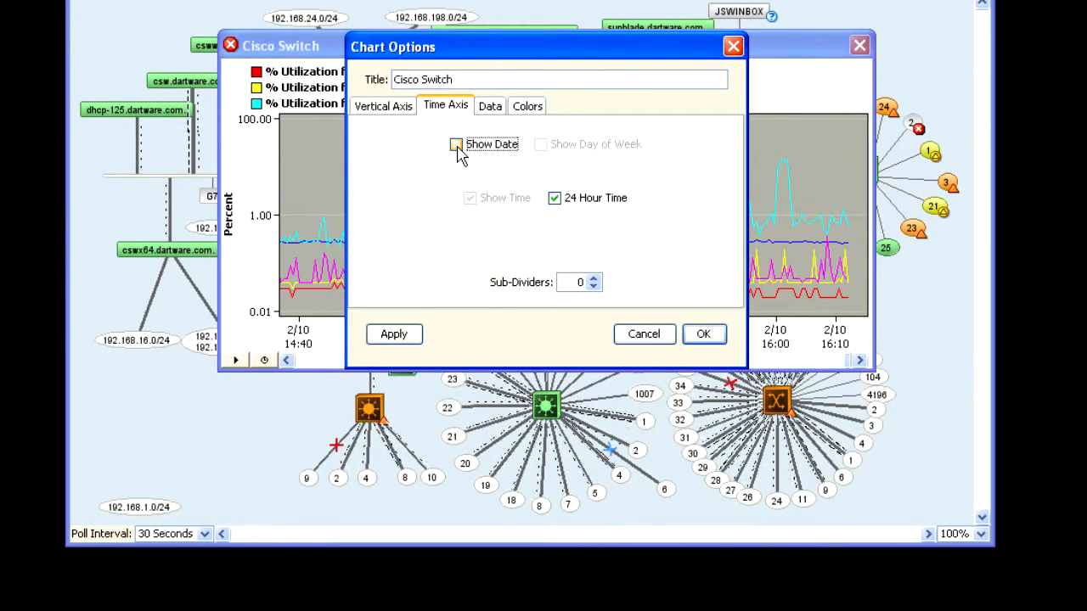
left_click(396, 336)
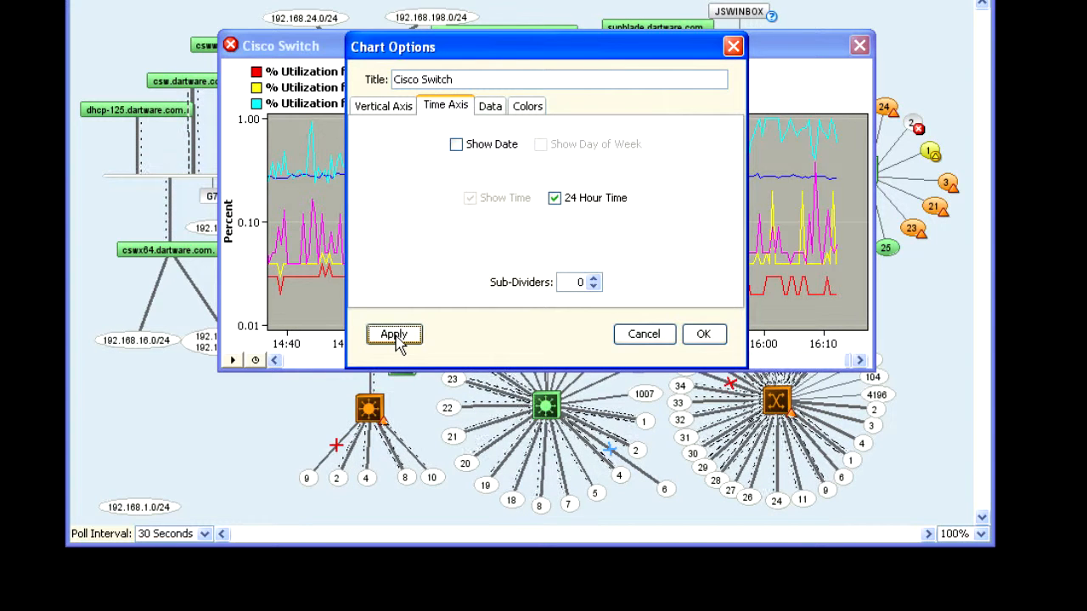
- Set the Highlight of the 192.168.1.2 [1] utilization dataset to the small square marker
left_click(491, 107)
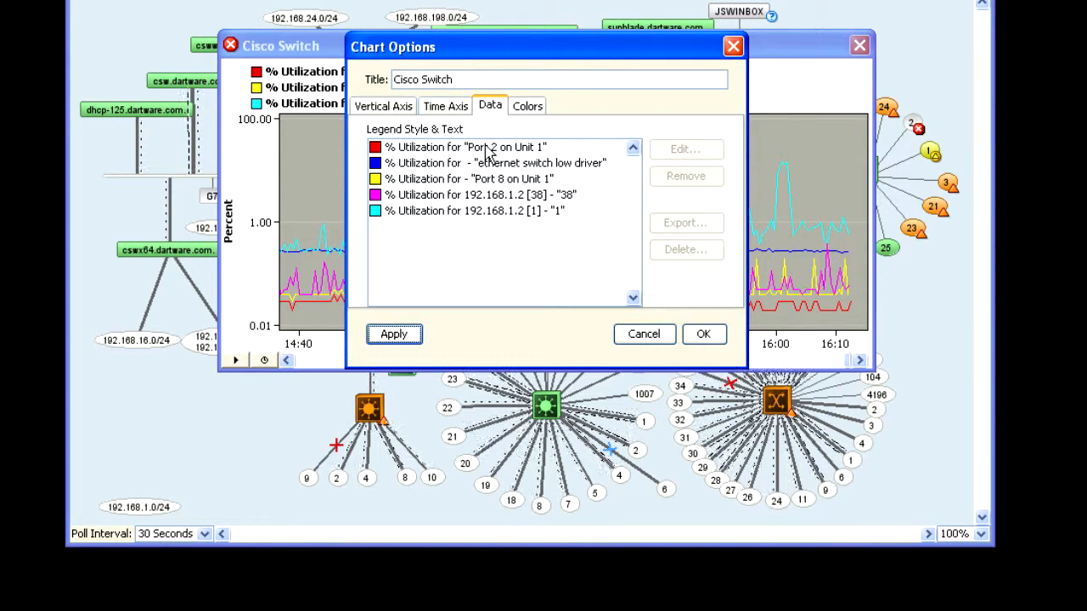
left_click(488, 149)
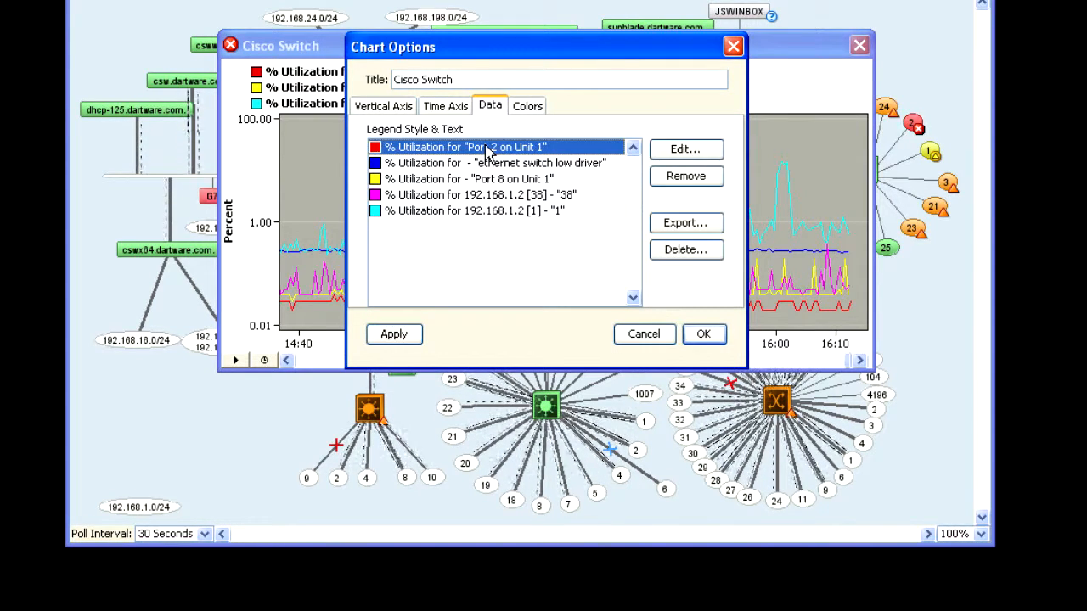
left_click(686, 149)
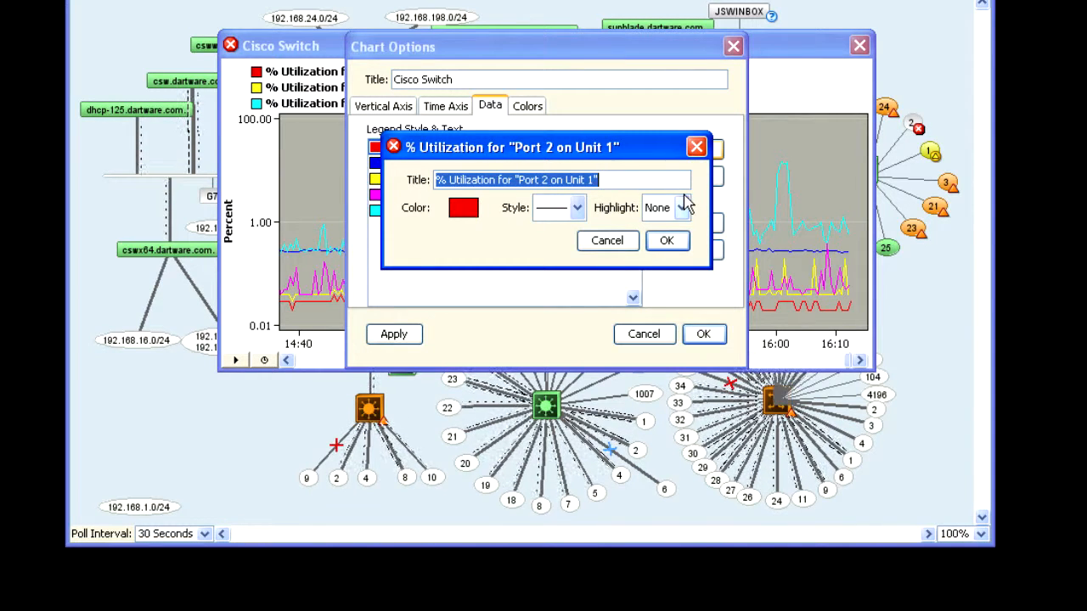
left_click(696, 147)
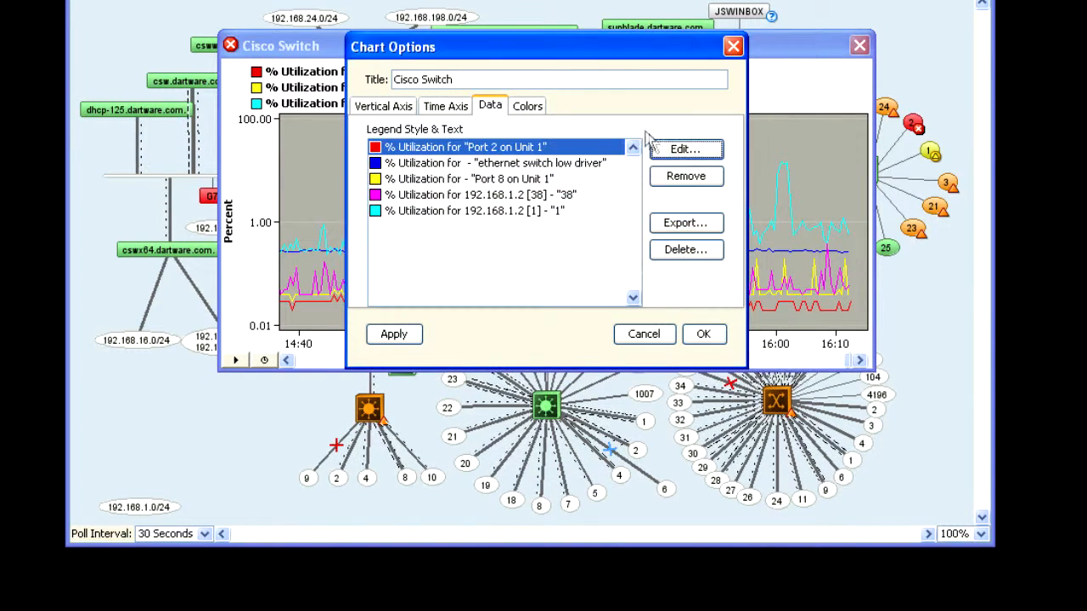
left_click(440, 212)
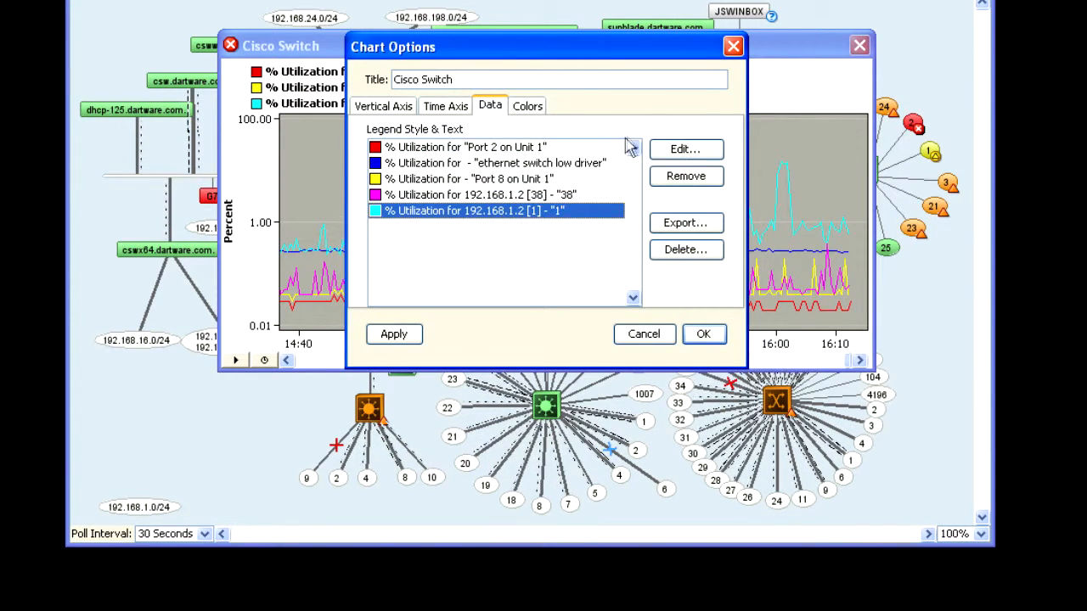
left_click(685, 149)
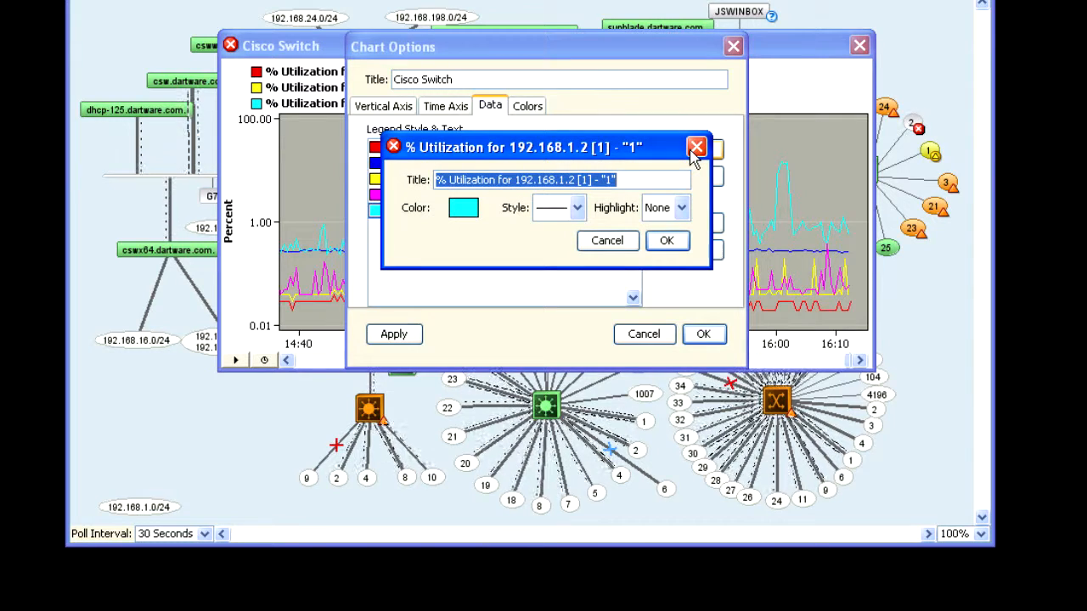
left_click(682, 210)
left_click(669, 245)
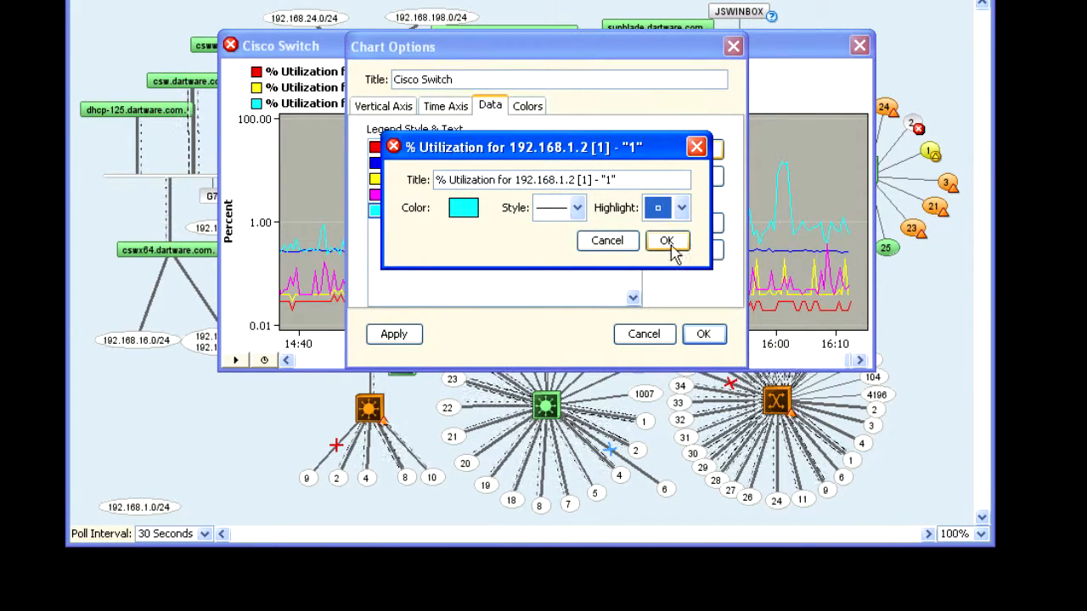
left_click(670, 241)
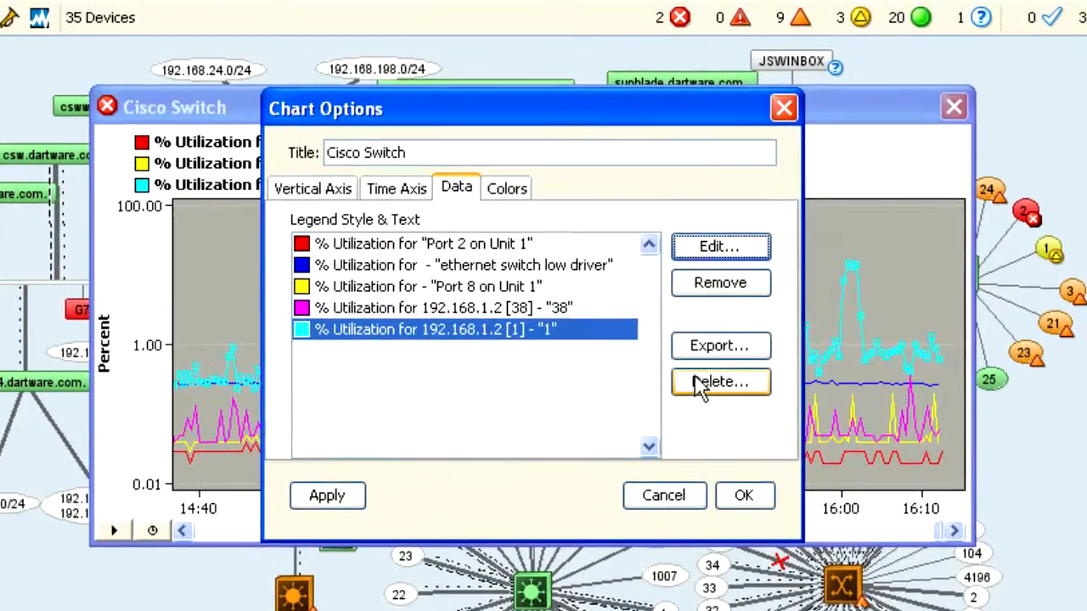
- Open the Delete Data dialog for the 192.168.1.2 [1] dataset and close it without deleting anything
left_click(688, 330)
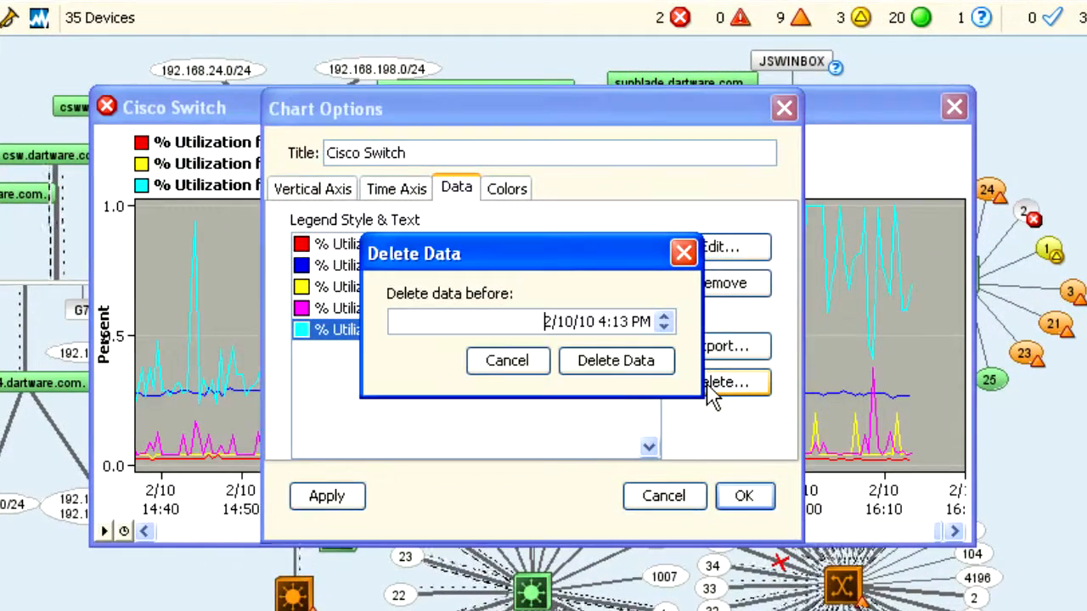
left_click(682, 252)
- Apply yellow as the color of the chart's horizontal dividers and cancel out of the chart options
left_click(513, 192)
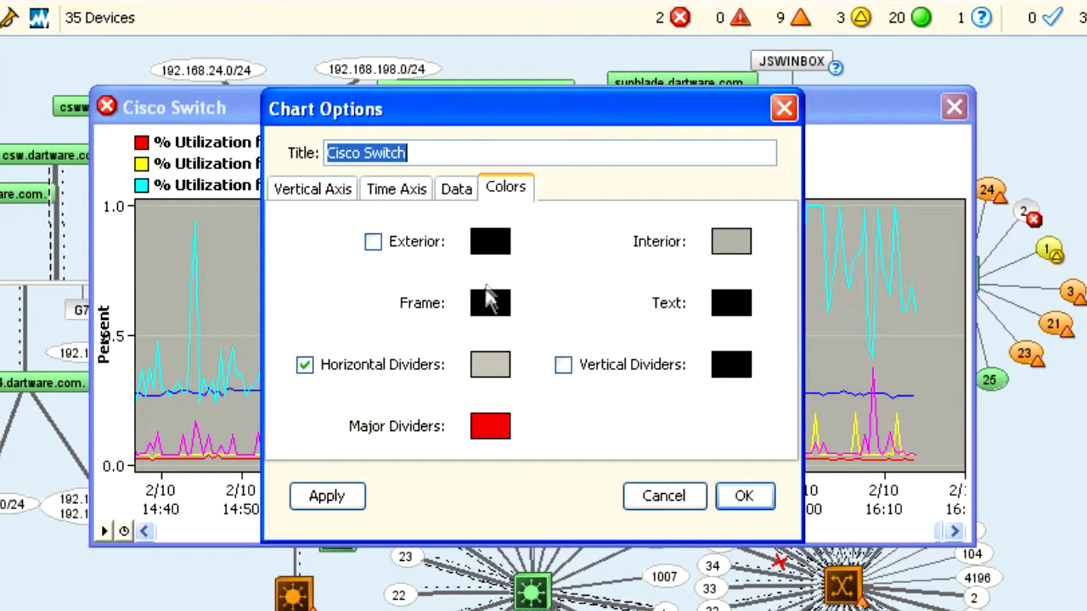
left_click(486, 373)
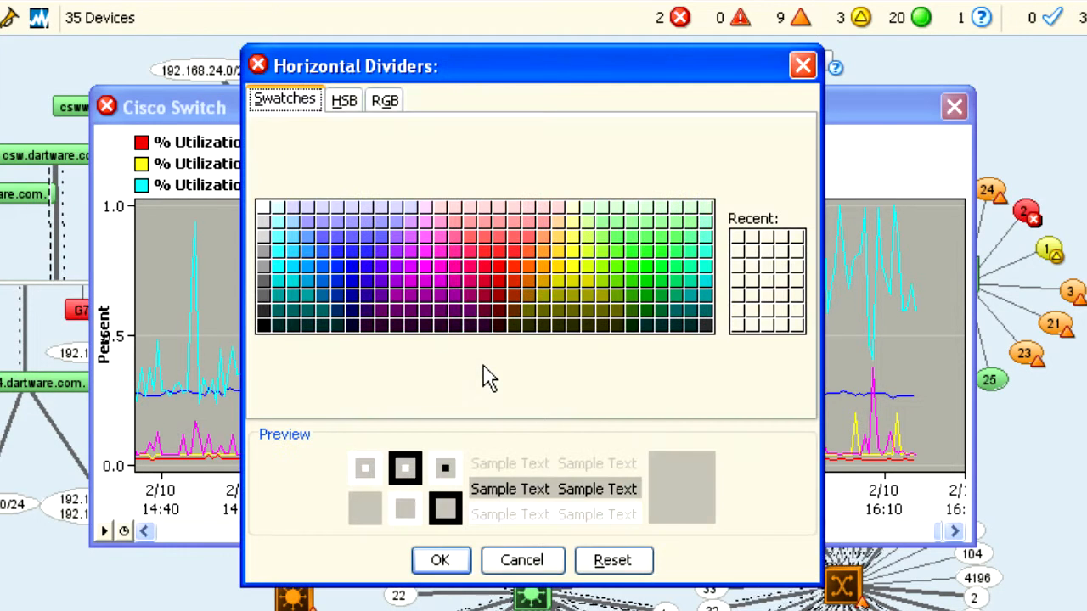
left_click(575, 270)
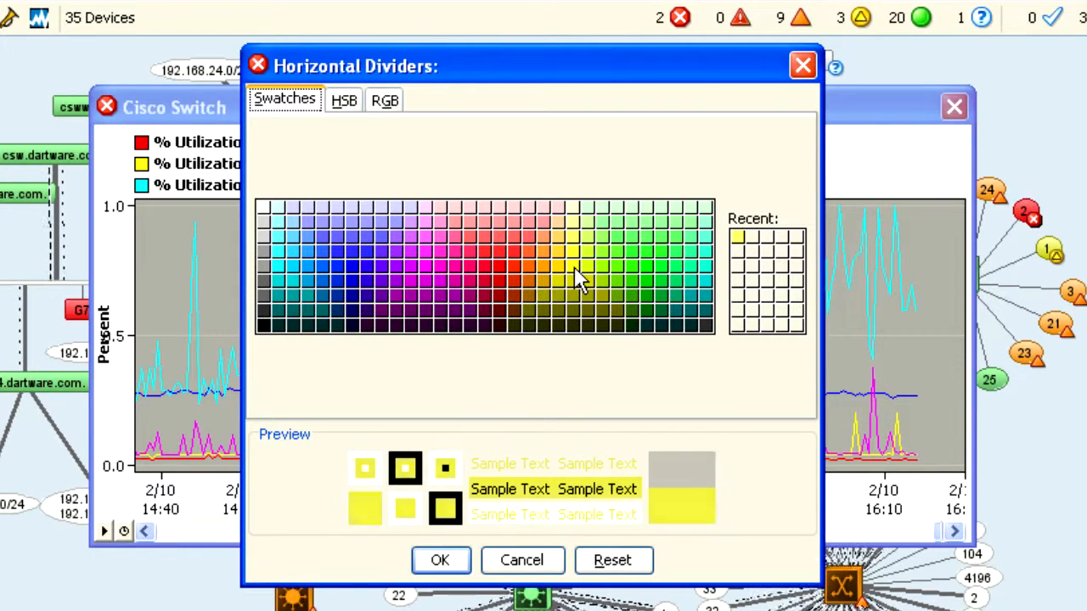
left_click(441, 562)
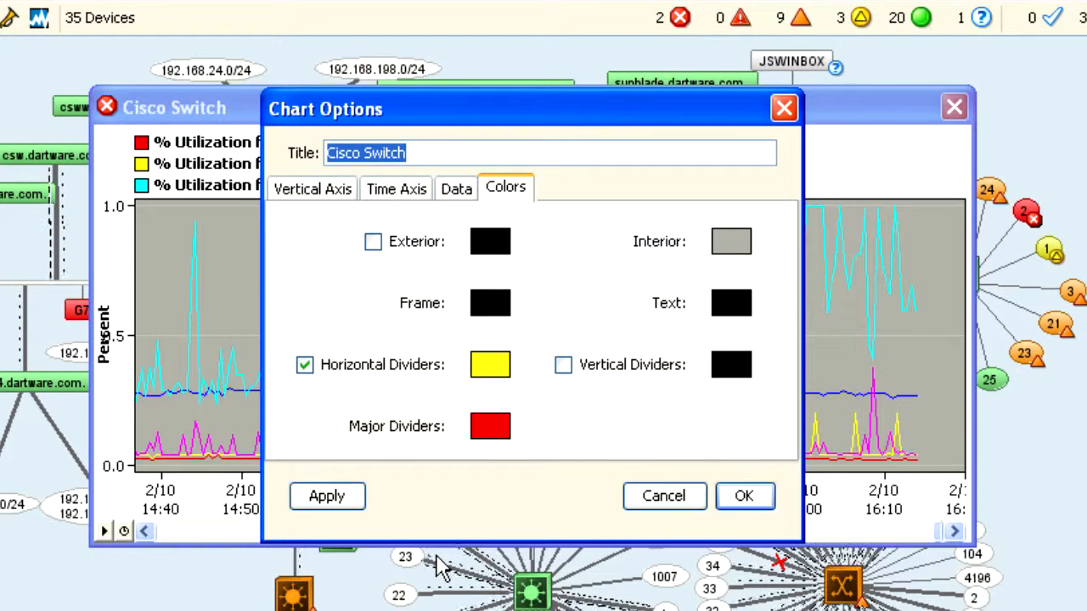
left_click(352, 500)
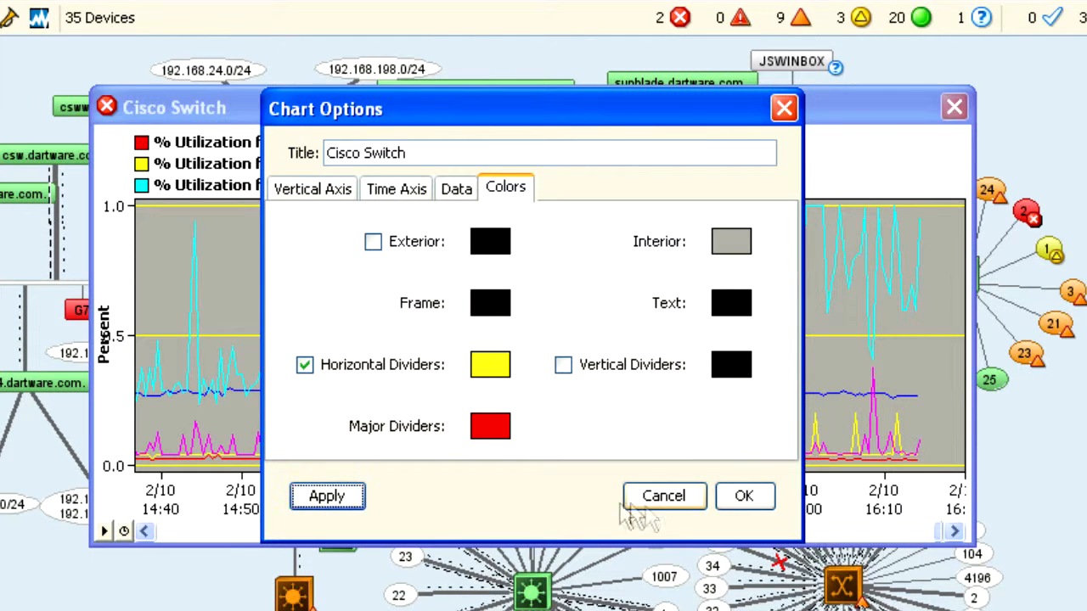
left_click(653, 498)
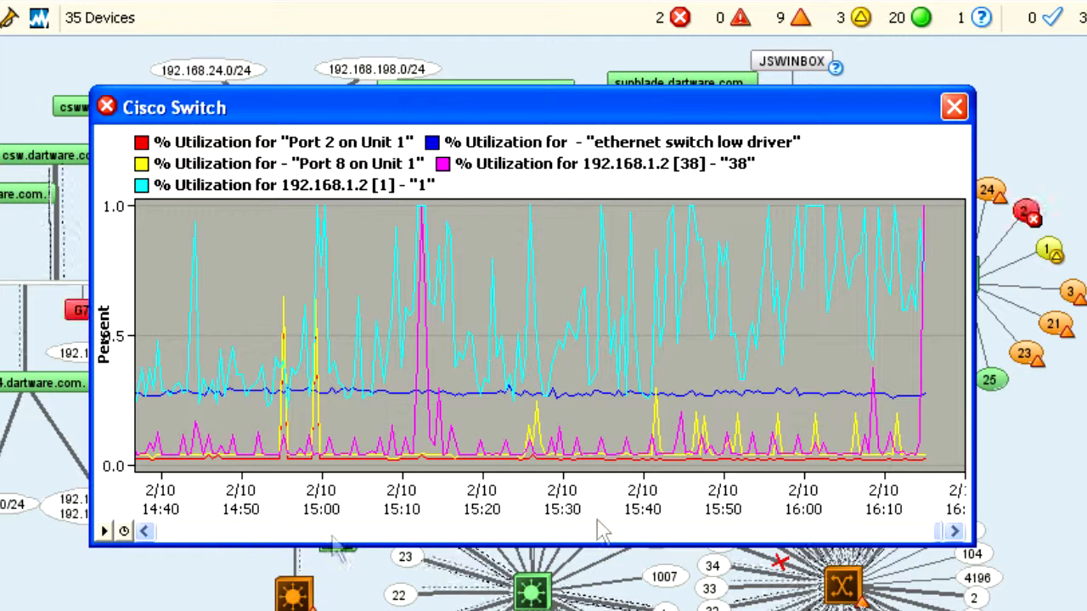
- Begin creating a log file for the Cisco Switch chart and set it to start a new log file Once a Week
left_click(104, 531)
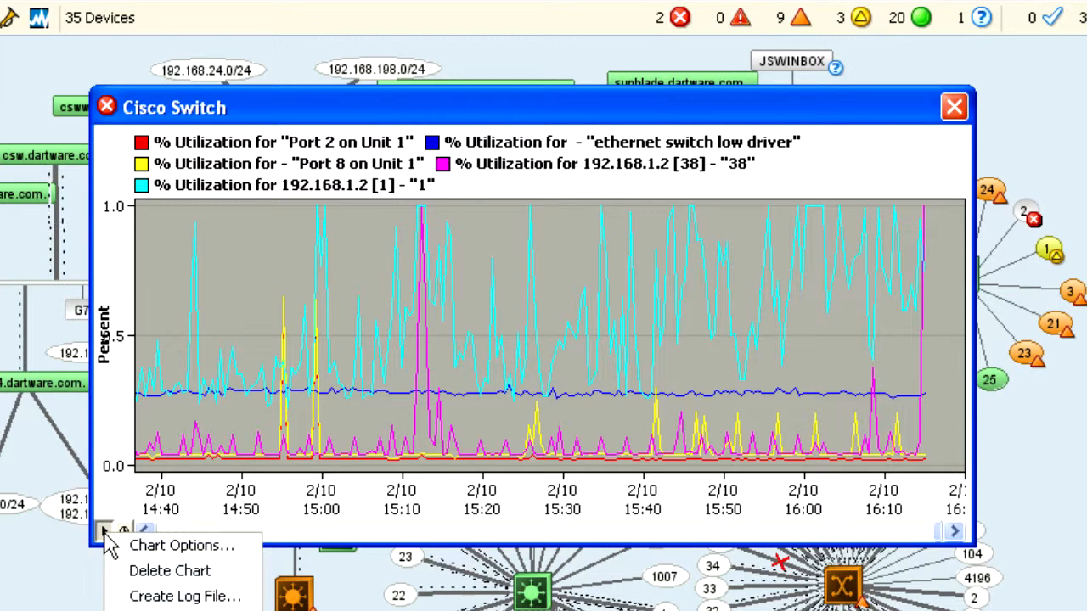
left_click(157, 597)
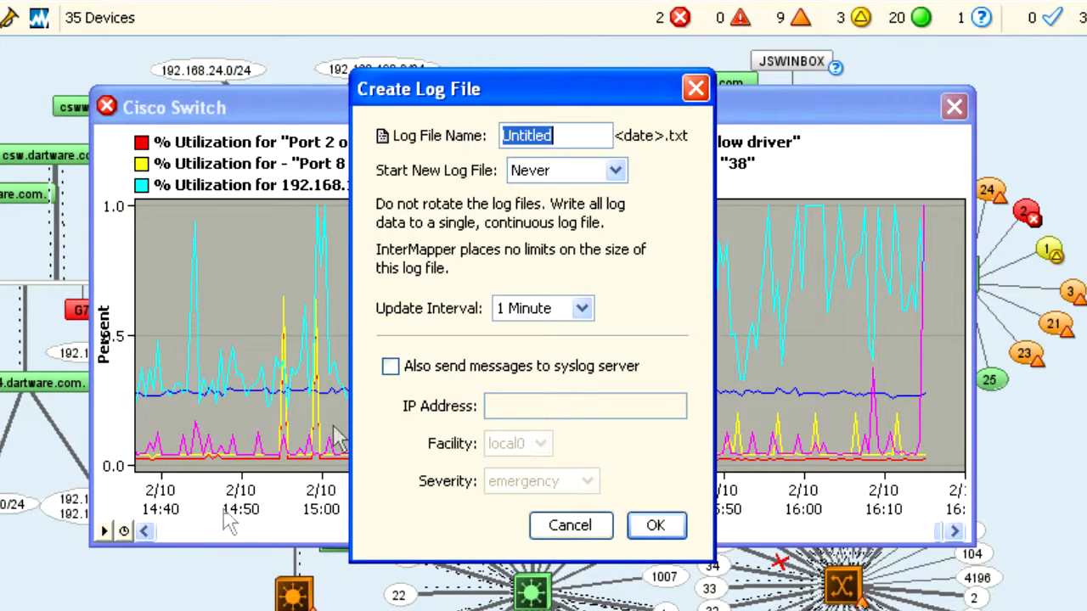
left_click(618, 174)
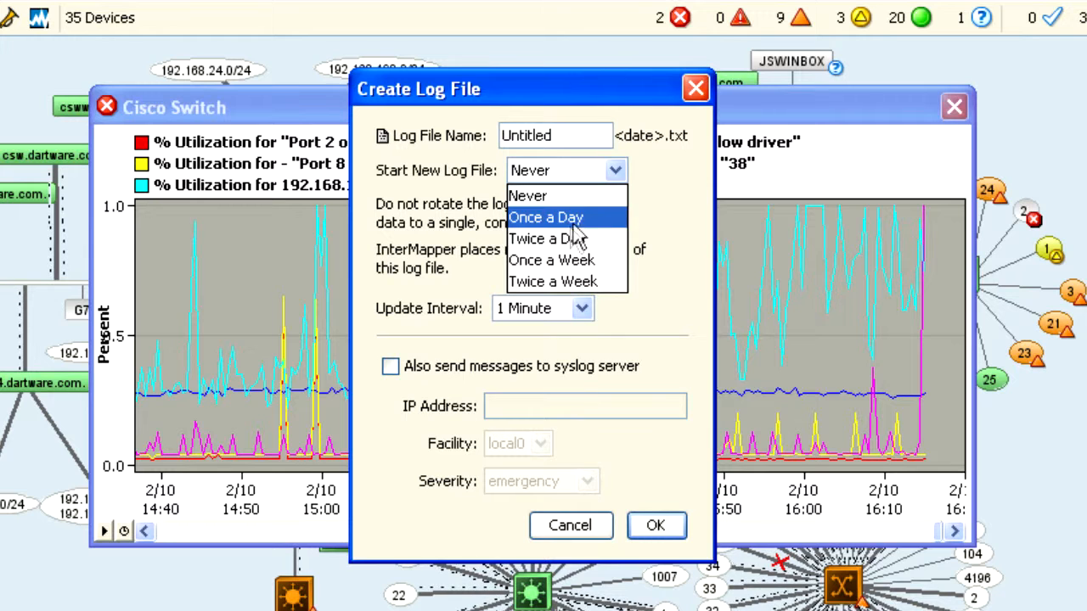
left_click(555, 263)
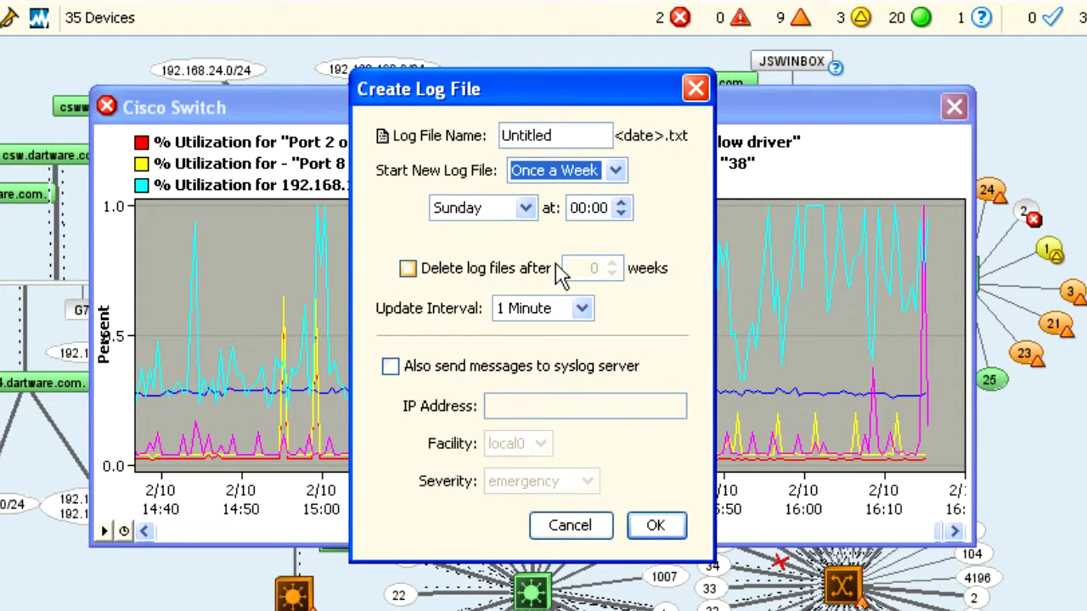
- Enable deletion of log files after 2 weeks and look through the available Update Interval choices
left_click(409, 269)
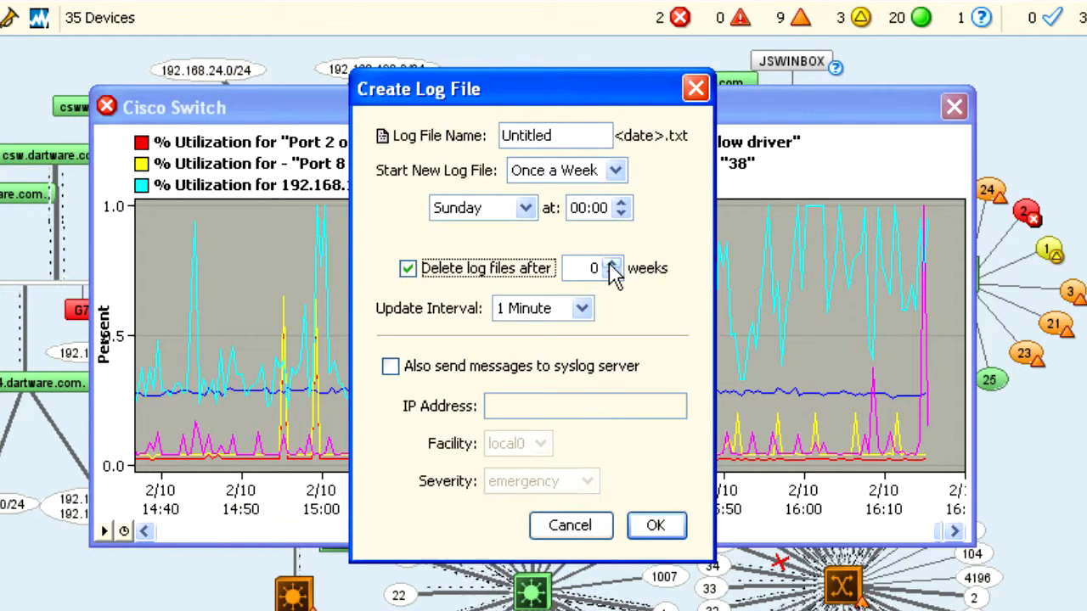
left_click(612, 265)
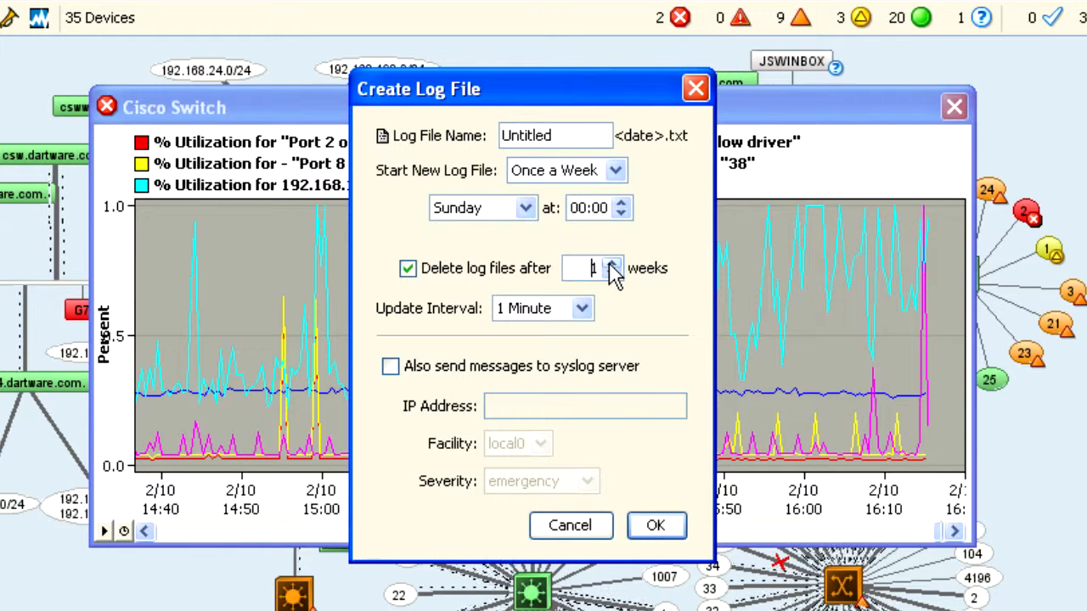
left_click(612, 264)
left_click(582, 310)
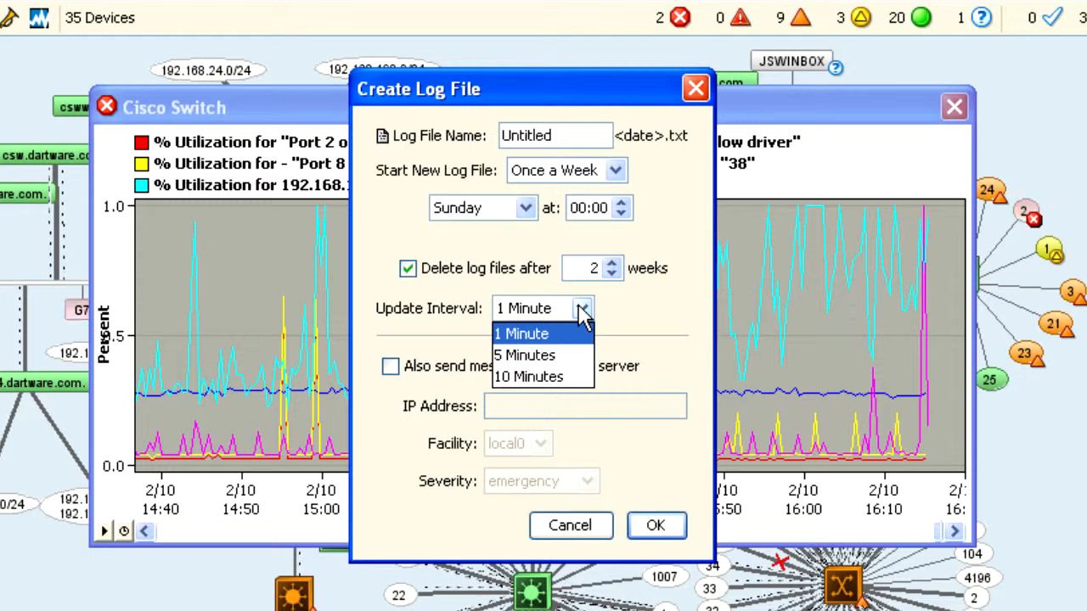
left_click(582, 311)
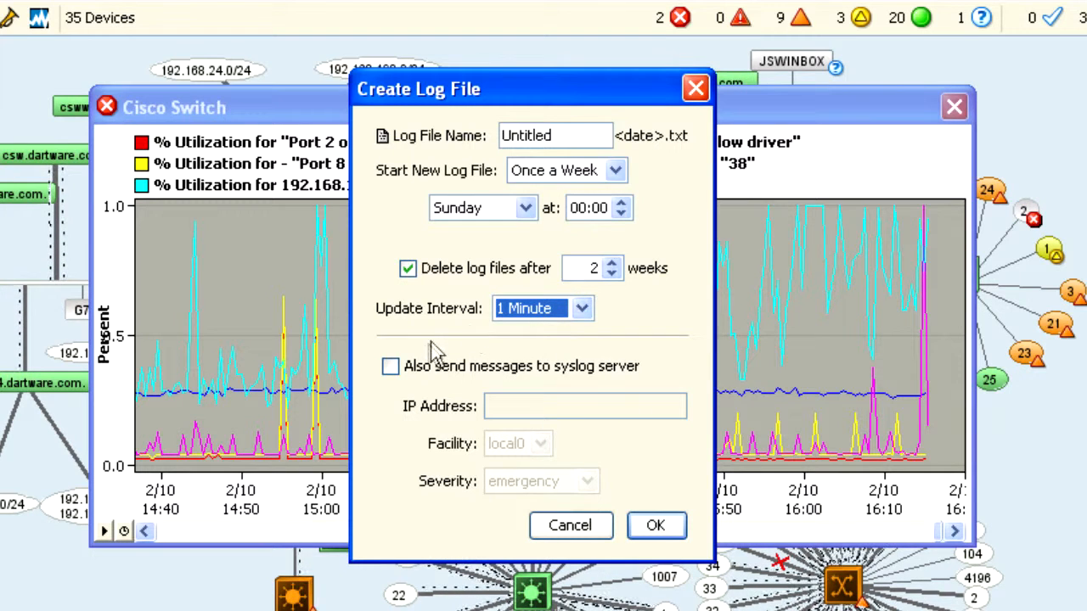
- Enable sending messages to the syslog server as well and look through its Facility and Severity choices
left_click(396, 372)
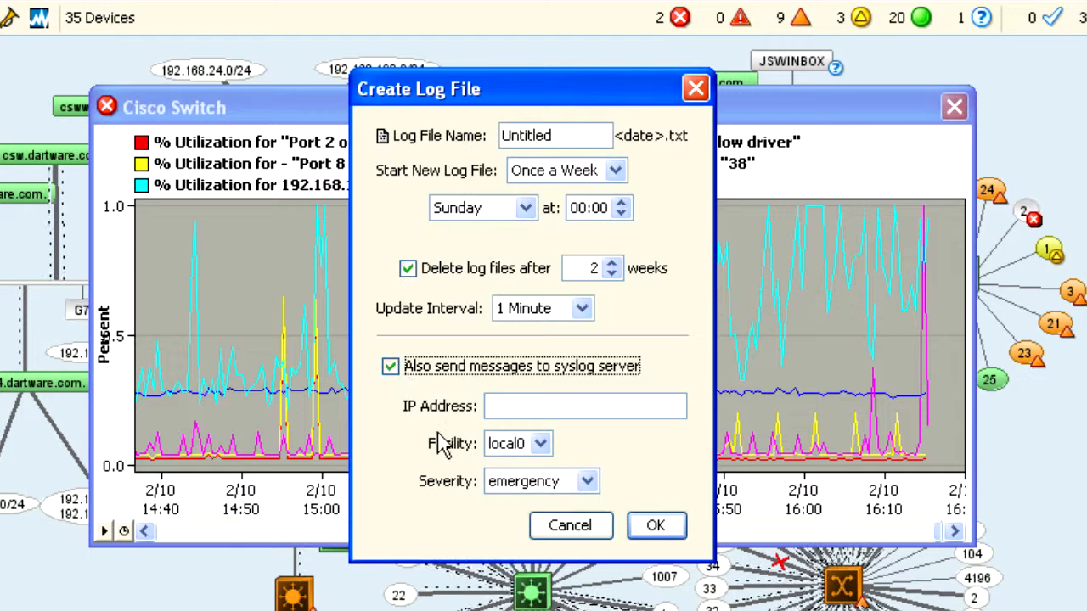
left_click(541, 445)
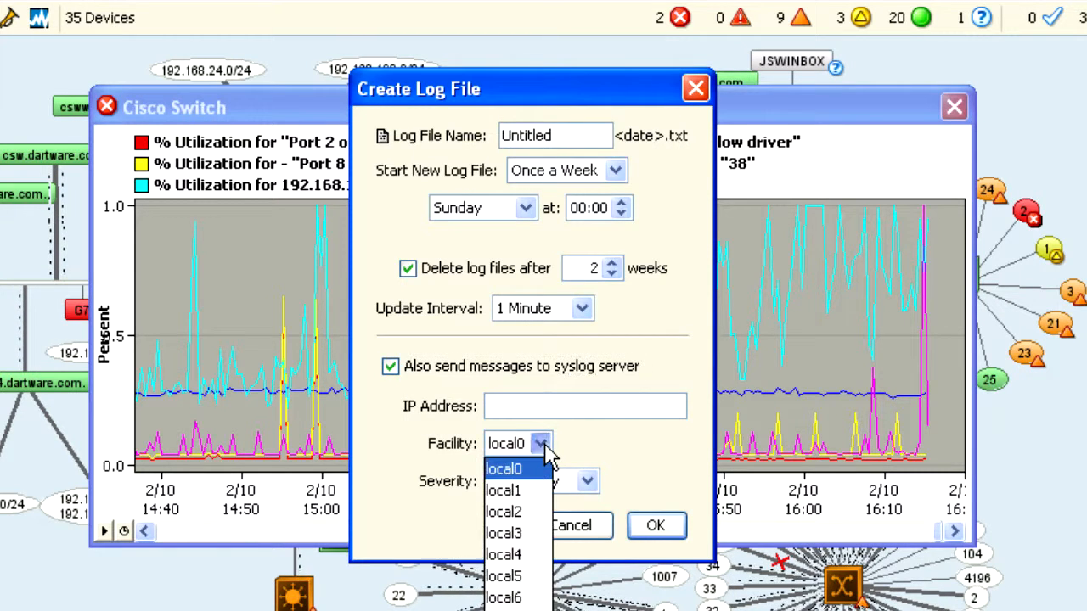
left_click(546, 452)
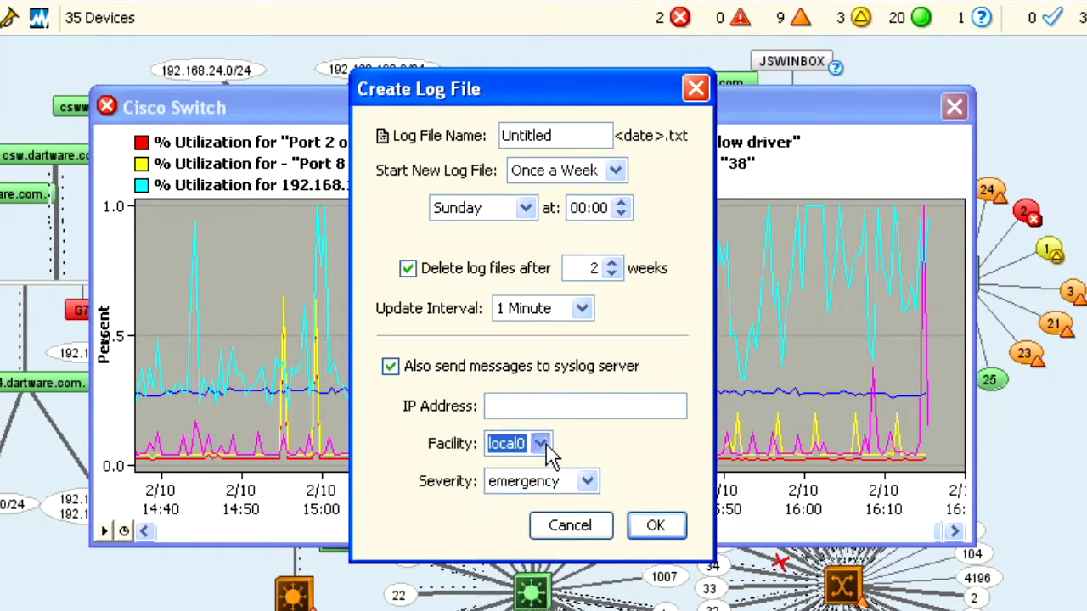
left_click(587, 483)
left_click(590, 484)
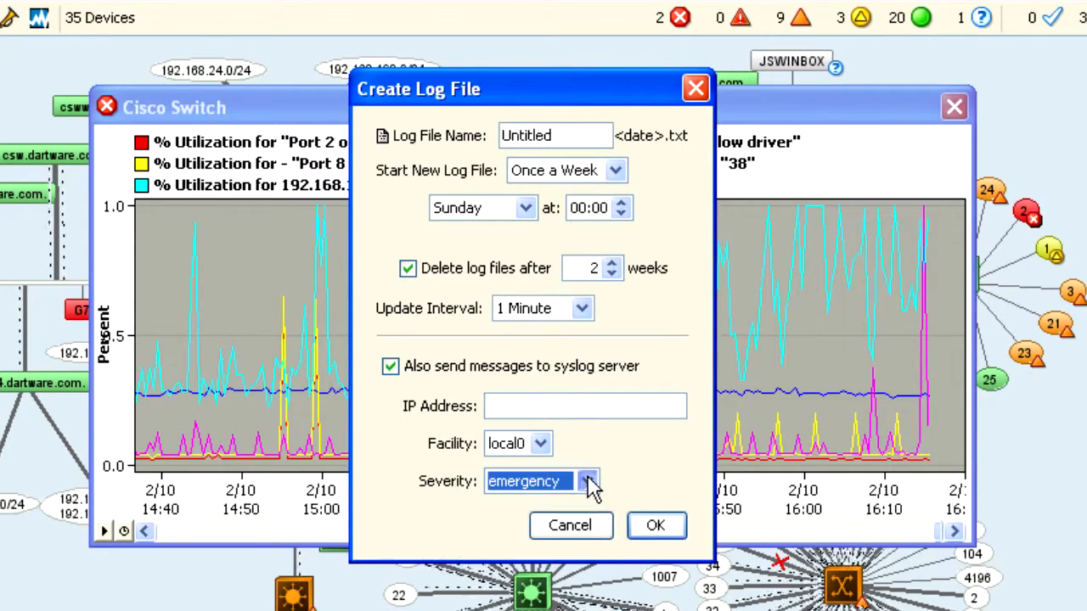